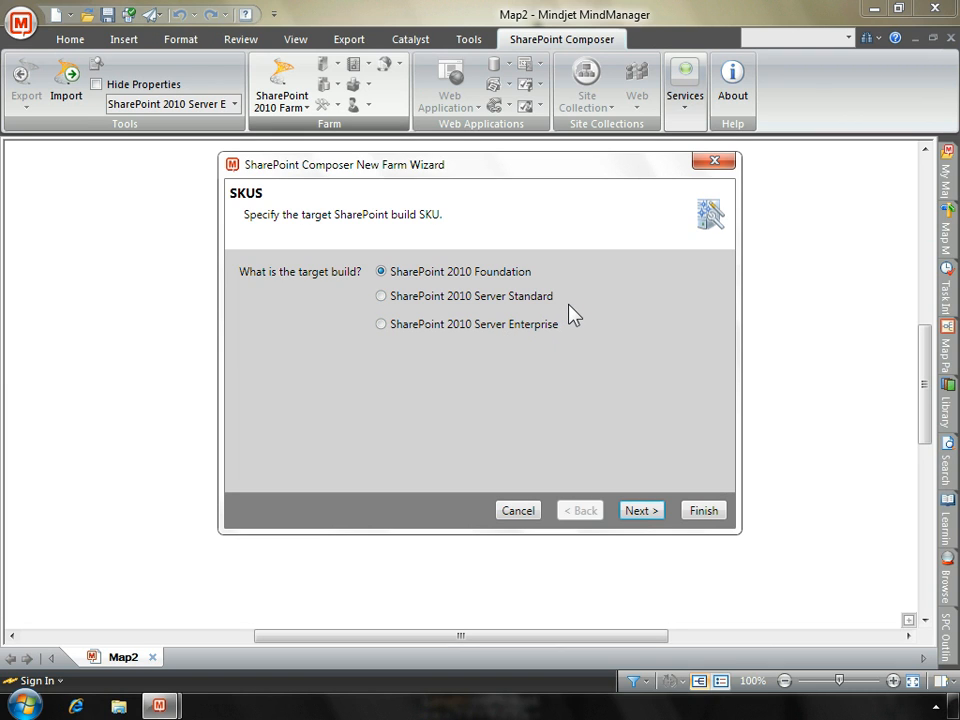
- Choose SharePoint 2010 Server Standard as the target build and continue to the next wizard page
{"action": "left_click", "coordinate": [382, 297]}
{"action": "left_click", "coordinate": [641, 511]}
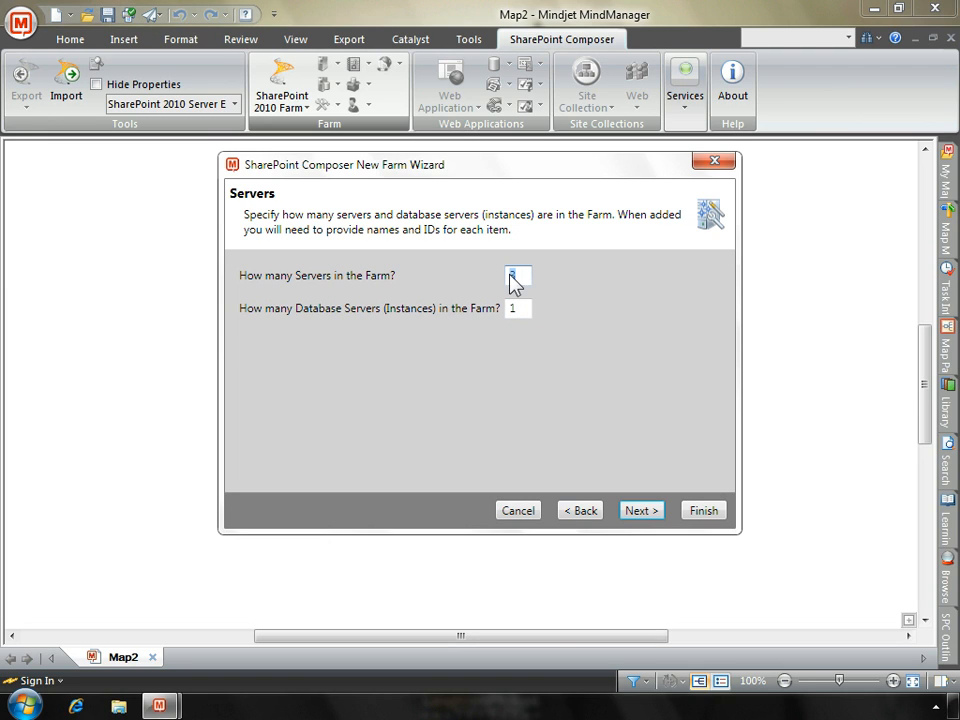
- Set the number of servers in the farm to 1 and continue past the Servers page
{"action": "left_click_drag", "start_coordinate": [508, 311], "coordinate": [519, 313]}
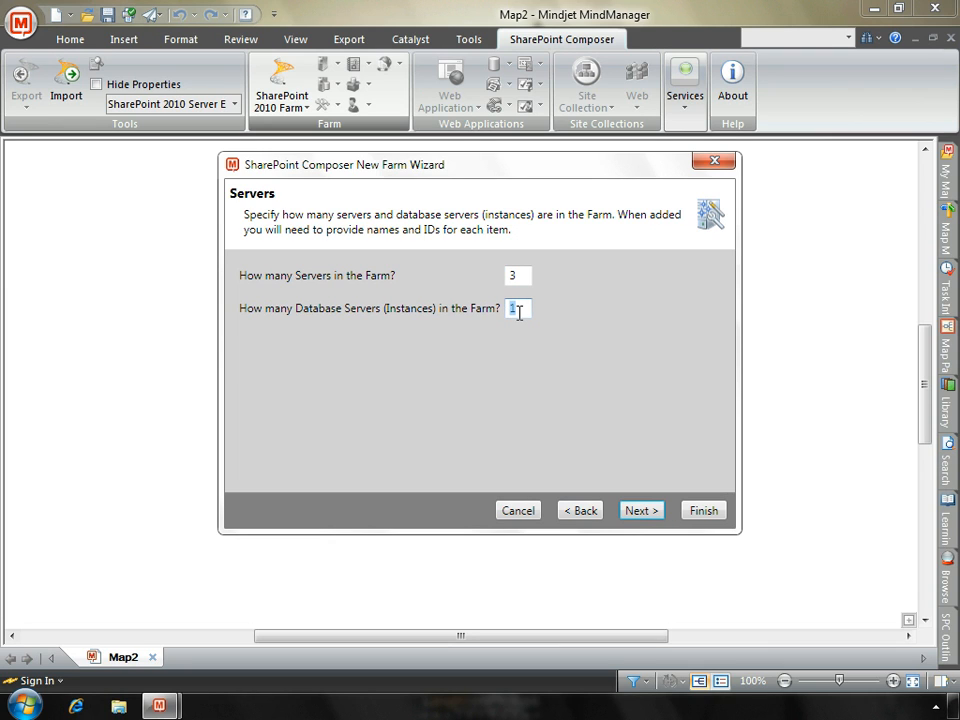
{"action": "left_click", "coordinate": [517, 276]}
{"action": "left_click_drag", "start_coordinate": [518, 276], "coordinate": [506, 282]}
{"action": "type", "text": "1"}
{"action": "left_click", "coordinate": [518, 314]}
{"action": "key", "text": "Tab"}
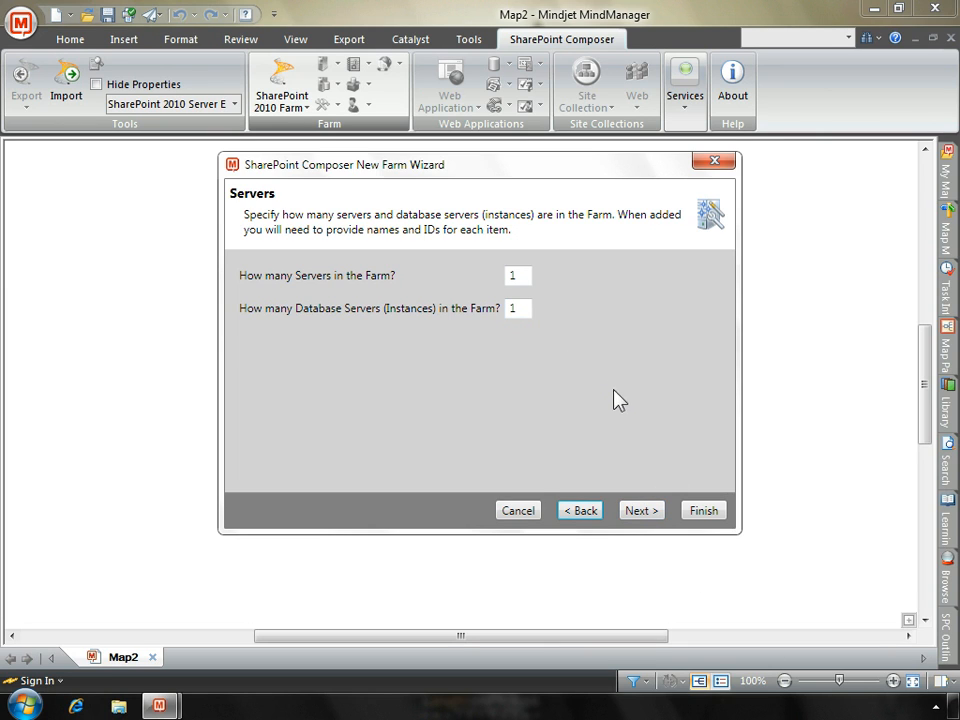
{"action": "left_click", "coordinate": [645, 515]}
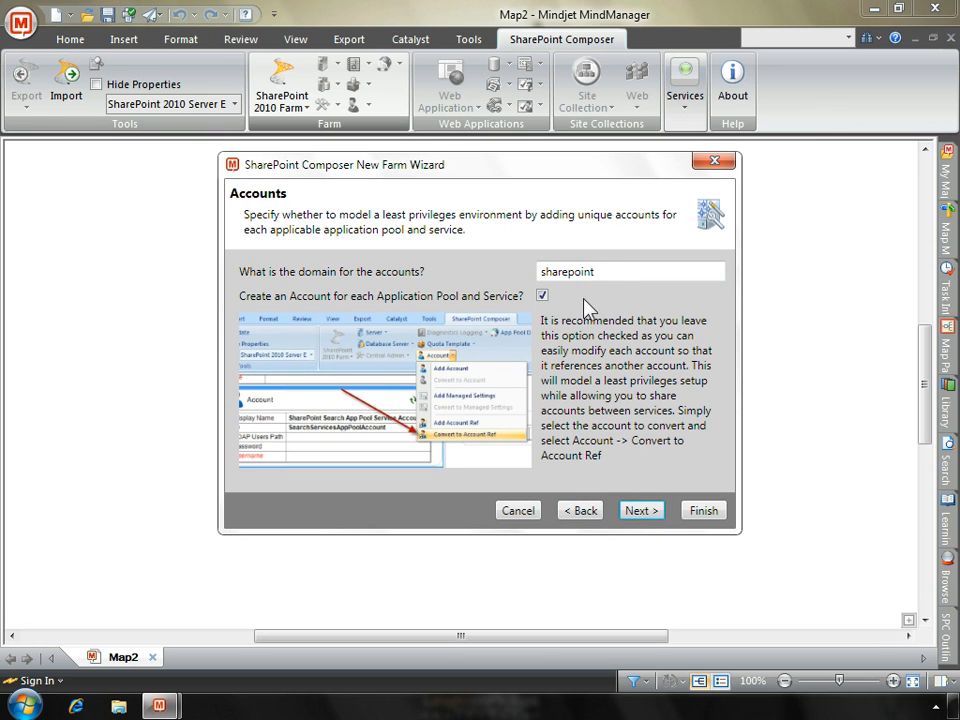
- Select the 'sharepoint' accounts domain entry and continue past the Accounts page
{"action": "left_click", "coordinate": [598, 266]}
{"action": "left_click_drag", "start_coordinate": [598, 271], "coordinate": [540, 272]}
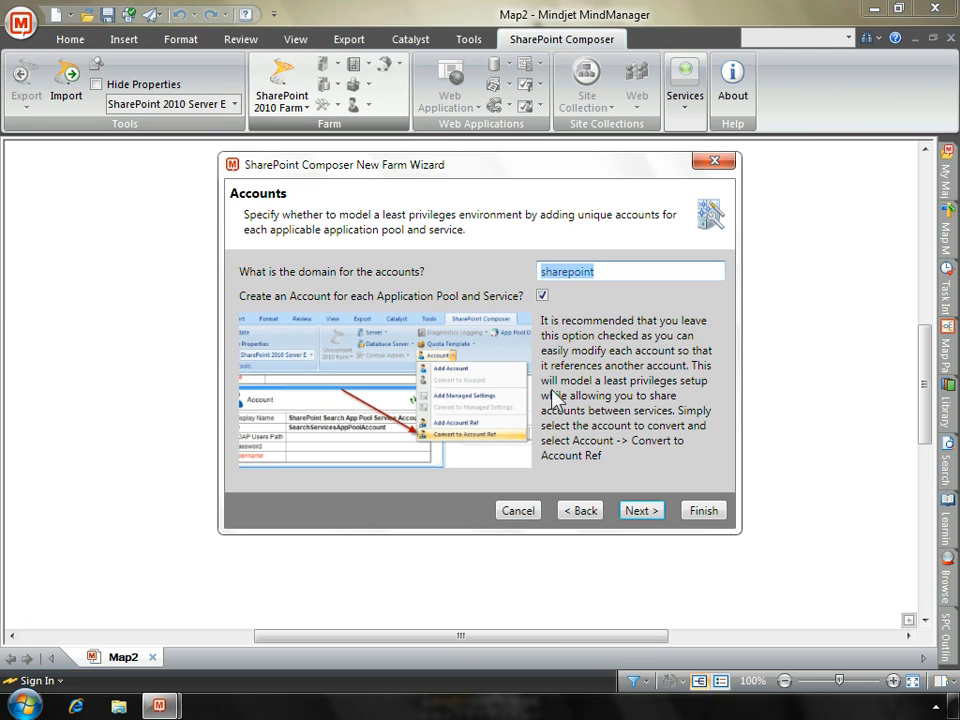
{"action": "left_click", "coordinate": [643, 511]}
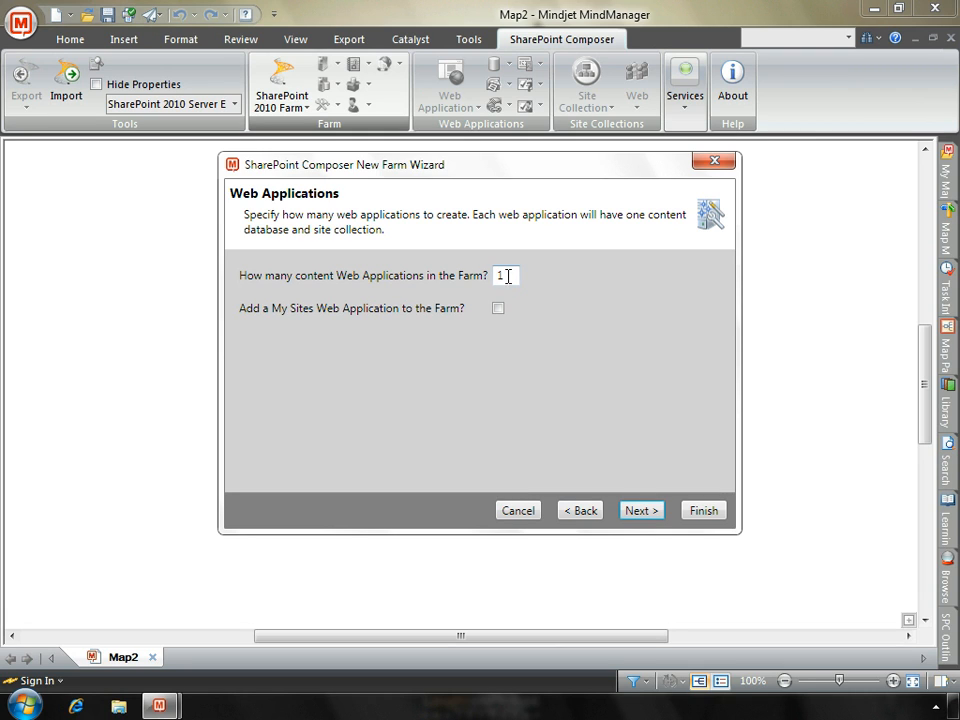
- Set 3 content web applications, add a My Sites web application to the farm, and continue
{"action": "left_click_drag", "start_coordinate": [504, 275], "coordinate": [491, 285]}
{"action": "type", "text": "23"}
{"action": "left_click", "coordinate": [498, 309]}
{"action": "left_click", "coordinate": [642, 511]}
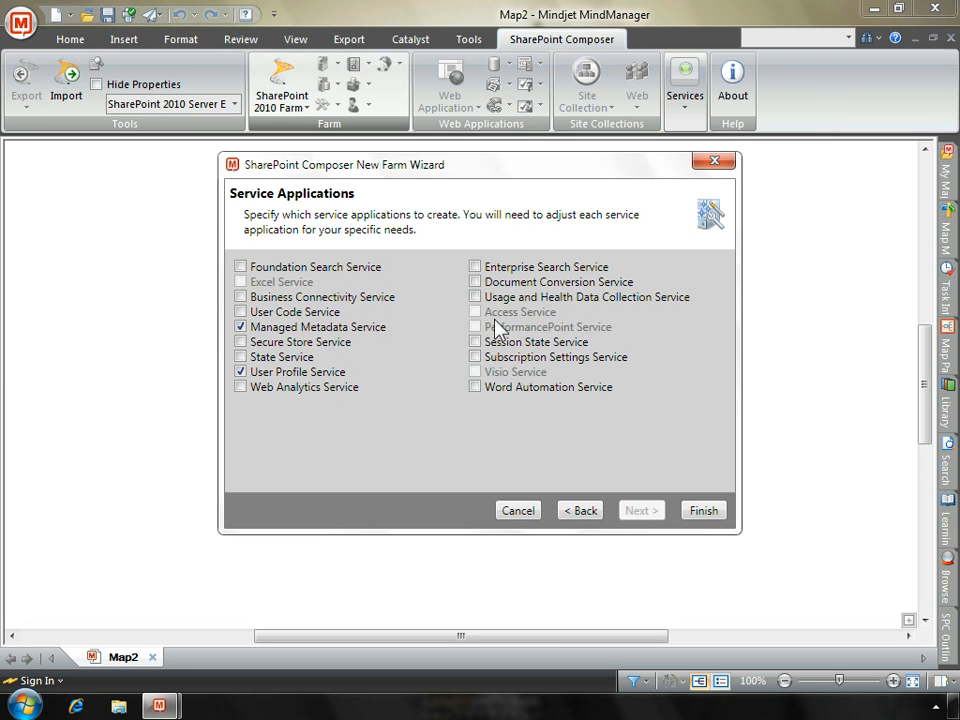
- Go back through the wizard pages to the target build selection page
{"action": "left_click", "coordinate": [580, 511]}
{"action": "left_click", "coordinate": [580, 511]}
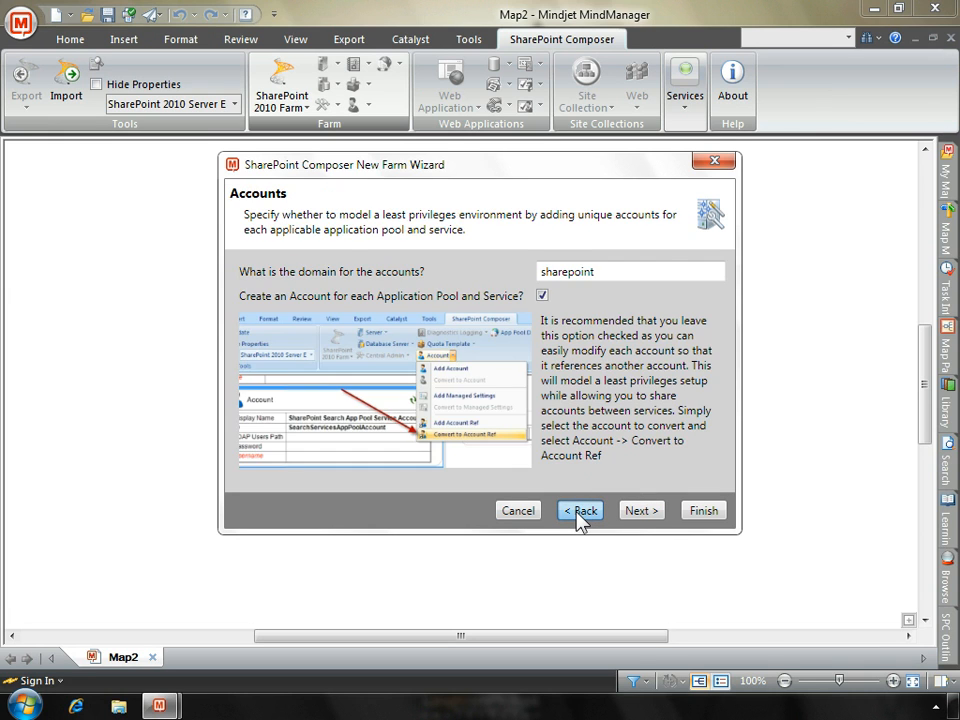
{"action": "left_click", "coordinate": [580, 511]}
{"action": "left_click", "coordinate": [580, 511]}
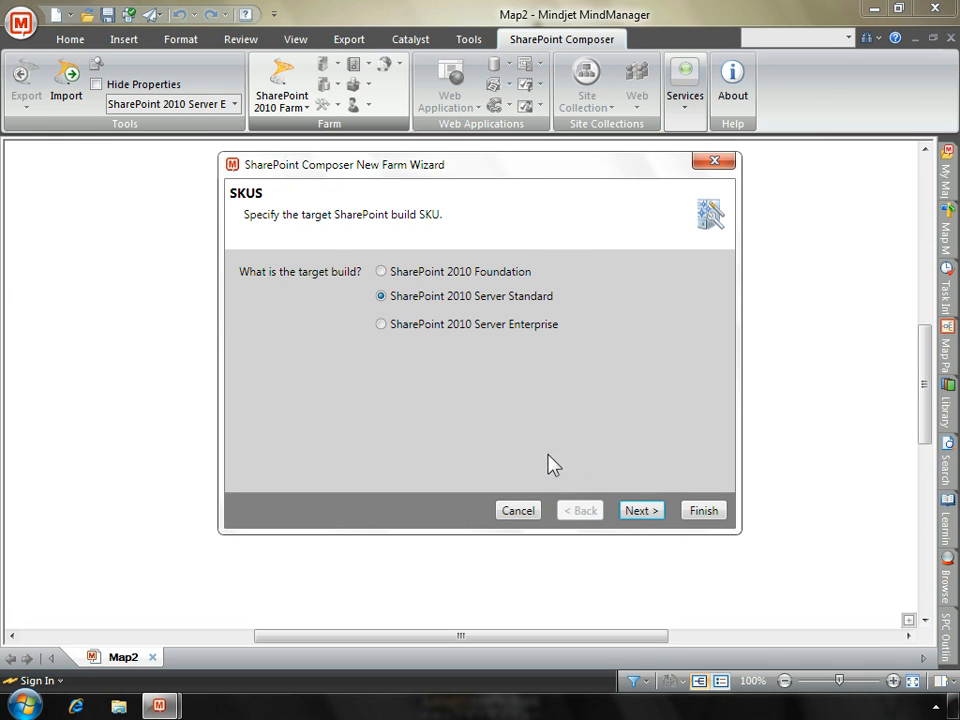
- Choose SharePoint 2010 Server Enterprise as the target build and advance to the Service Applications page
{"action": "left_click", "coordinate": [381, 325]}
{"action": "left_click", "coordinate": [637, 512]}
{"action": "left_click", "coordinate": [637, 512]}
{"action": "left_click", "coordinate": [637, 512]}
{"action": "left_click", "coordinate": [637, 512]}
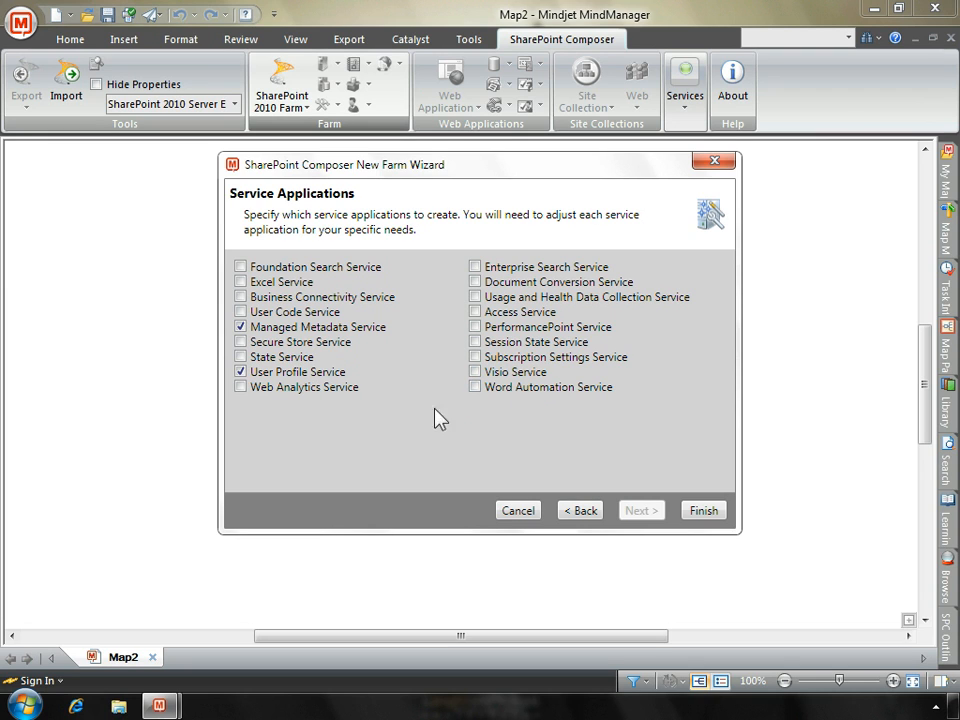
- Enable the Foundation Search, Excel, Business Connectivity, User Code, Secure Store and State services
{"action": "left_click", "coordinate": [241, 267]}
{"action": "left_click", "coordinate": [241, 282]}
{"action": "left_click", "coordinate": [241, 297]}
{"action": "left_click", "coordinate": [241, 312]}
{"action": "left_click", "coordinate": [241, 342]}
{"action": "left_click", "coordinate": [241, 357]}
- Enable Enterprise Search, Usage and Health Data Collection, Document Conversion, Access, Session State and Visio services
{"action": "left_click", "coordinate": [476, 268]}
{"action": "left_click", "coordinate": [476, 296]}
{"action": "left_click", "coordinate": [476, 282]}
{"action": "left_click", "coordinate": [476, 312]}
{"action": "left_click", "coordinate": [476, 342]}
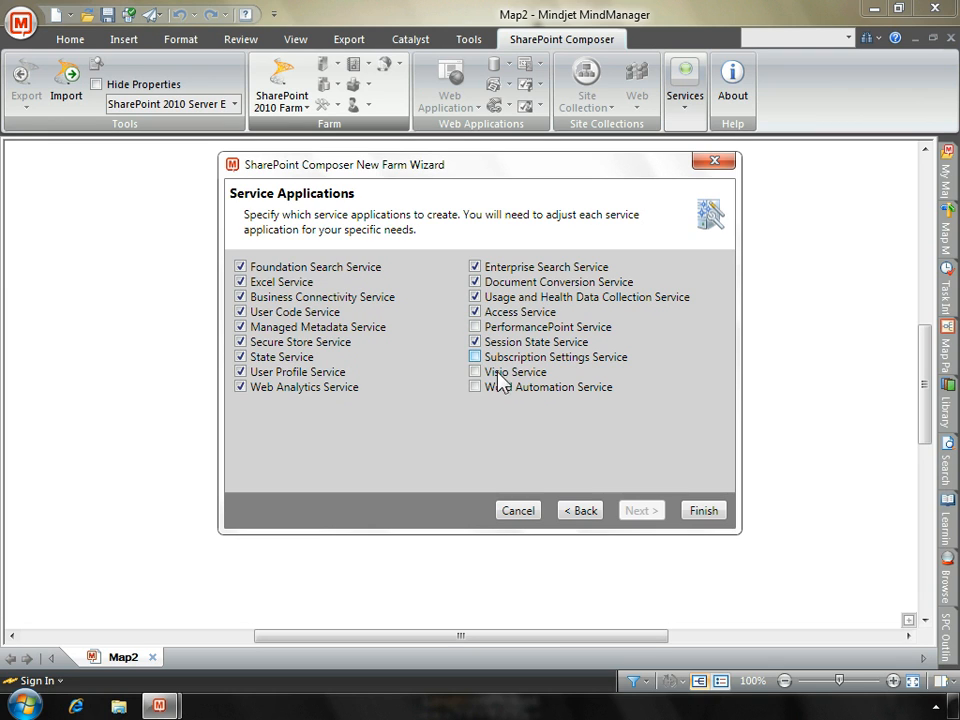
{"action": "left_click", "coordinate": [476, 372]}
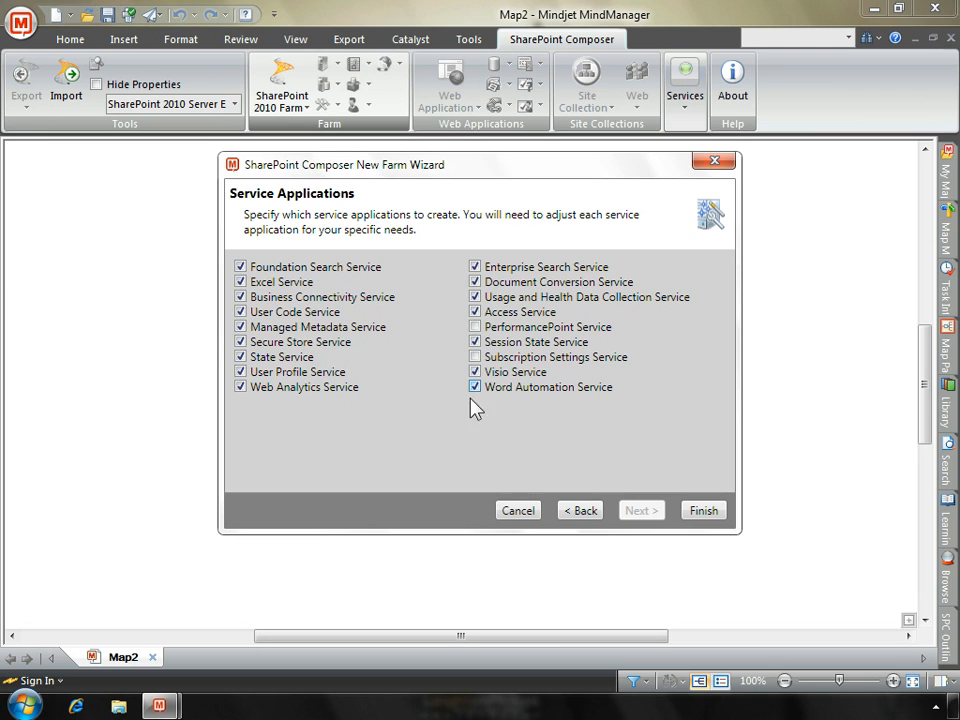